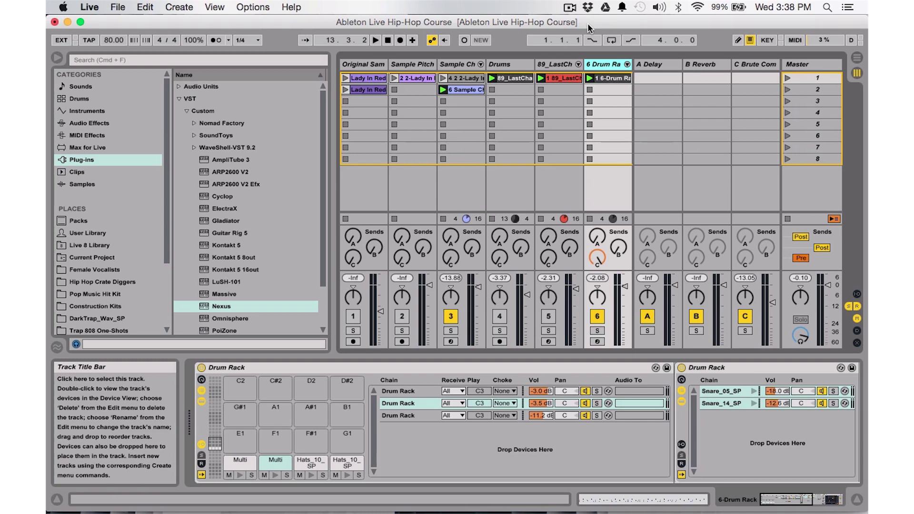
- Browse the VST > Custom plug-in list and insert a new empty MIDI track, track 7
left_click(79, 164)
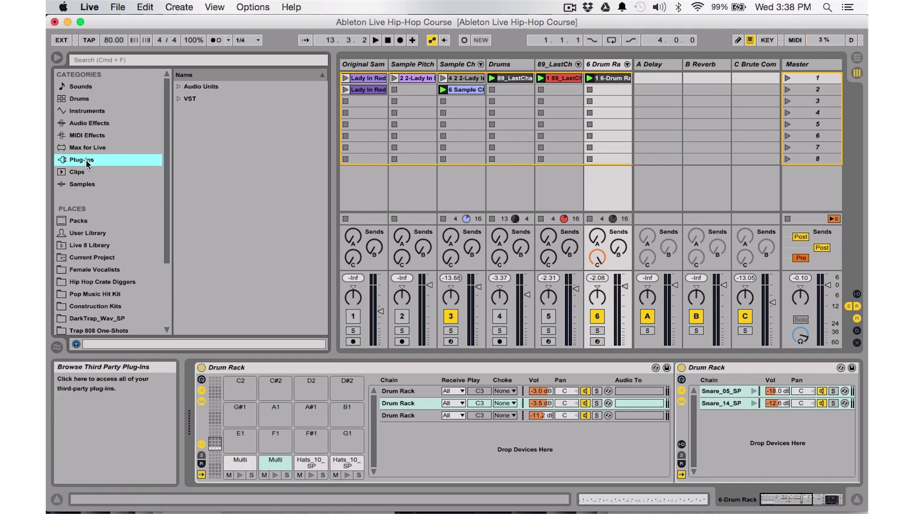
left_click(179, 99)
left_click(199, 111)
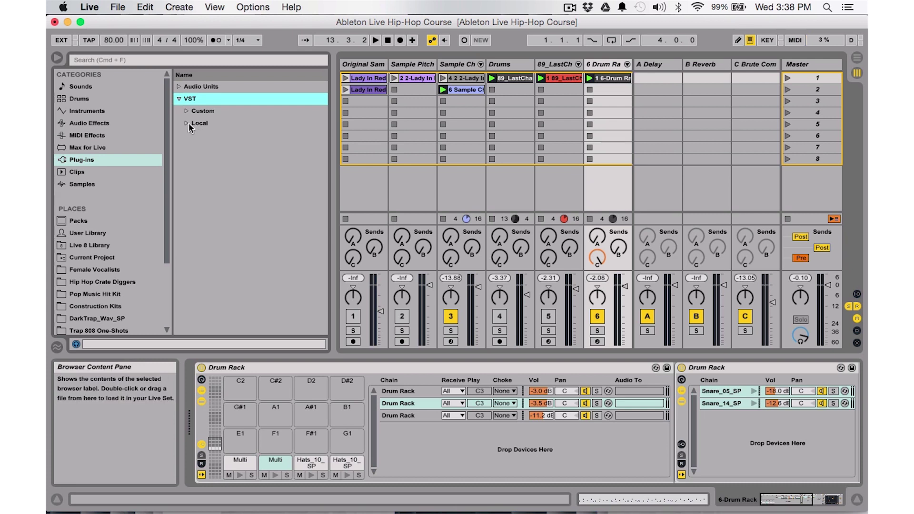
left_click(185, 111)
scroll(290, 290, "down", 3)
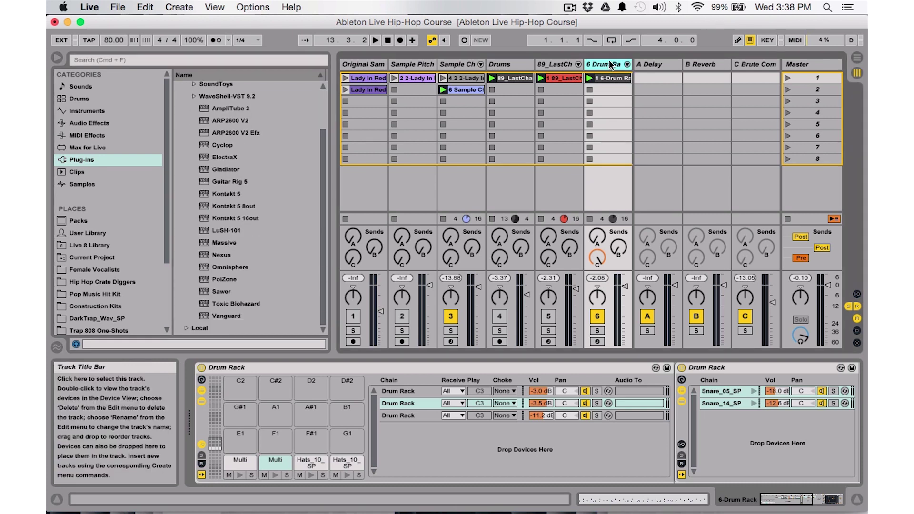
key("super+shift+t")
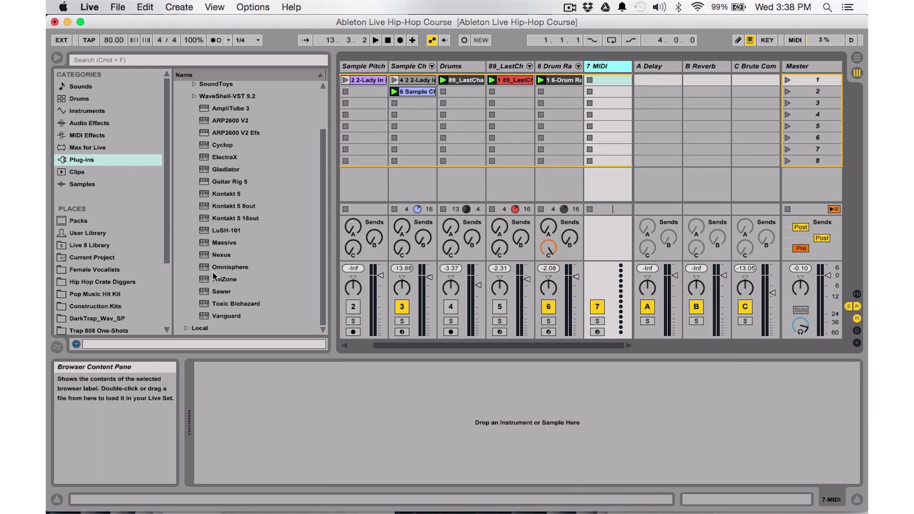
- Load Nexus onto track 7, choose the Bass preset Basic Sine, and turn its reverb off
left_click_drag(216, 257, 615, 105)
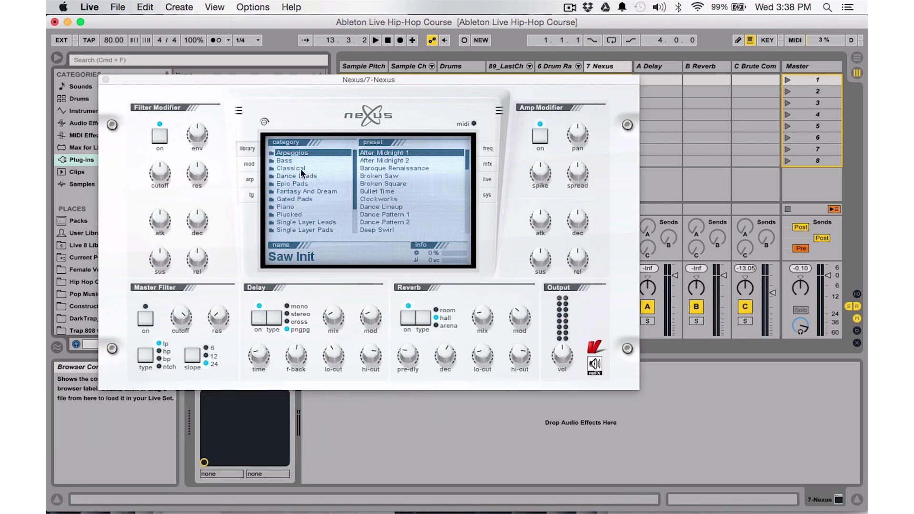
left_click(290, 162)
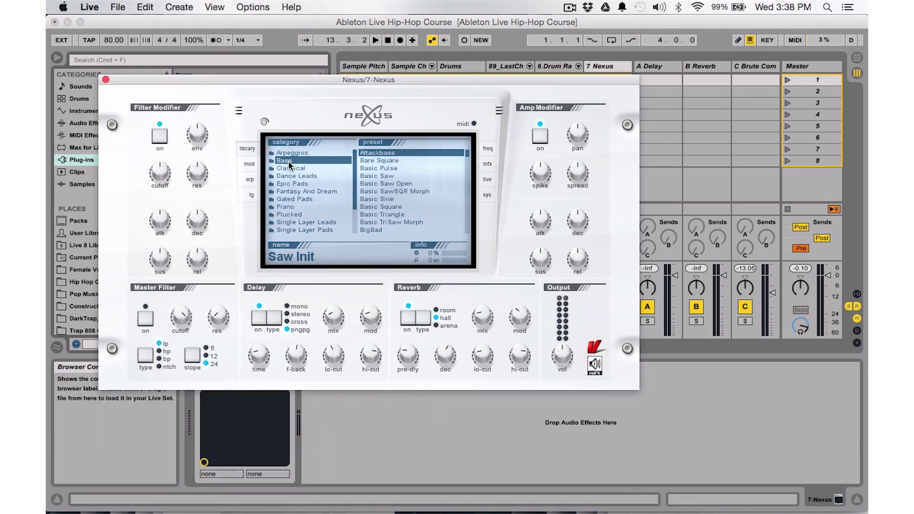
left_click(405, 199)
left_click(406, 319)
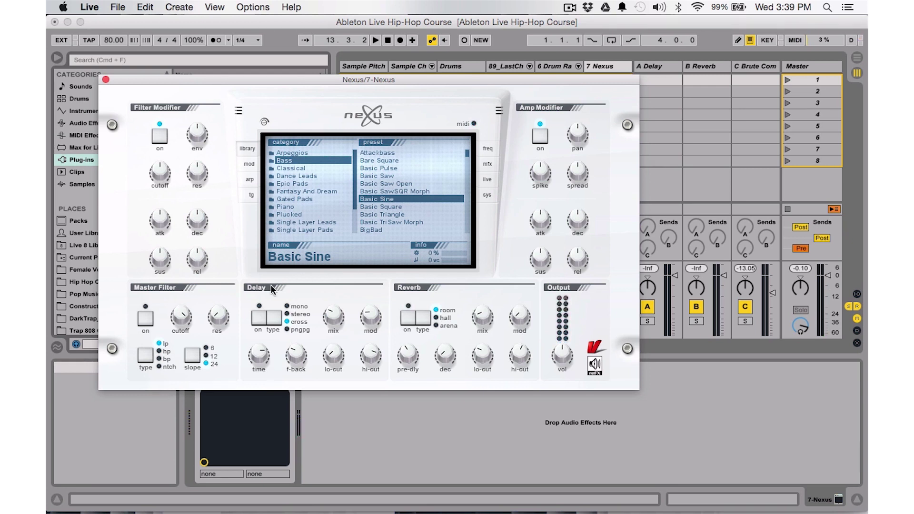
- Close the Nexus window, start playback, and begin recording a clip in the Nexus track's first slot
left_click(105, 79)
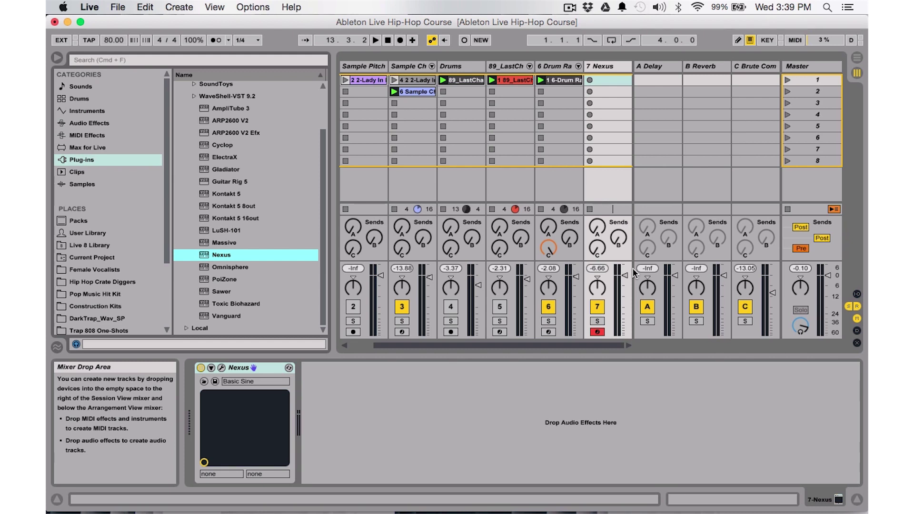
key("space")
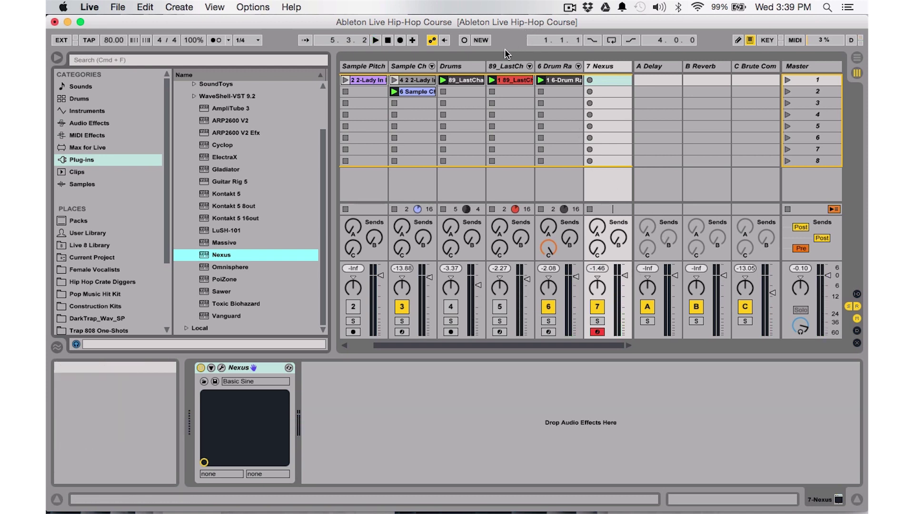
left_click(590, 81)
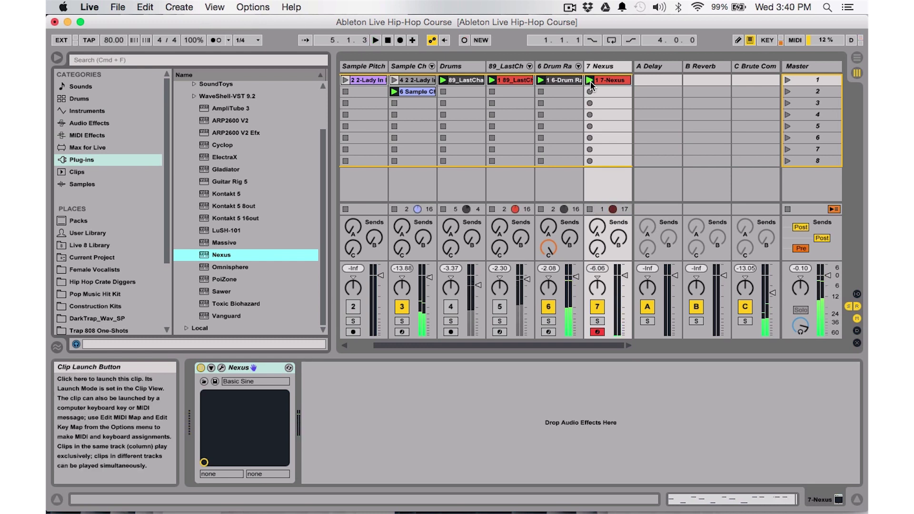
- Stop recording and show the 1 7-Nexus clip's bass notes in the note editor
left_click(590, 80)
left_click(610, 80)
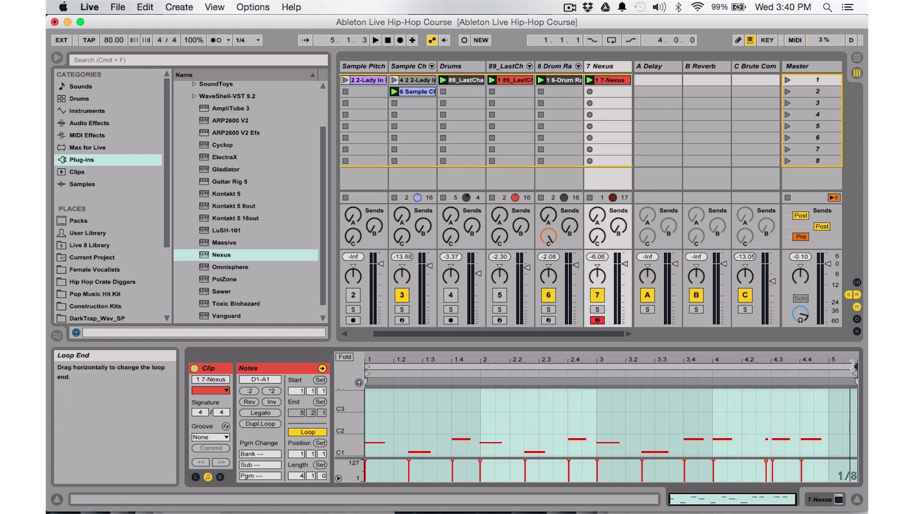
- Set the 1 7-Nexus clip loop to four bars ending at bar 5, then open the clip's context menu
left_click_drag(852, 365, 828, 369)
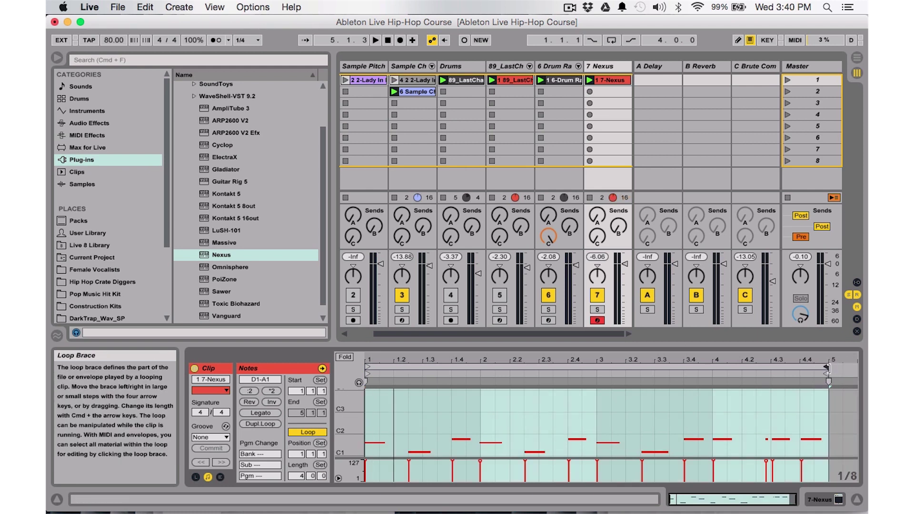
left_click(726, 372)
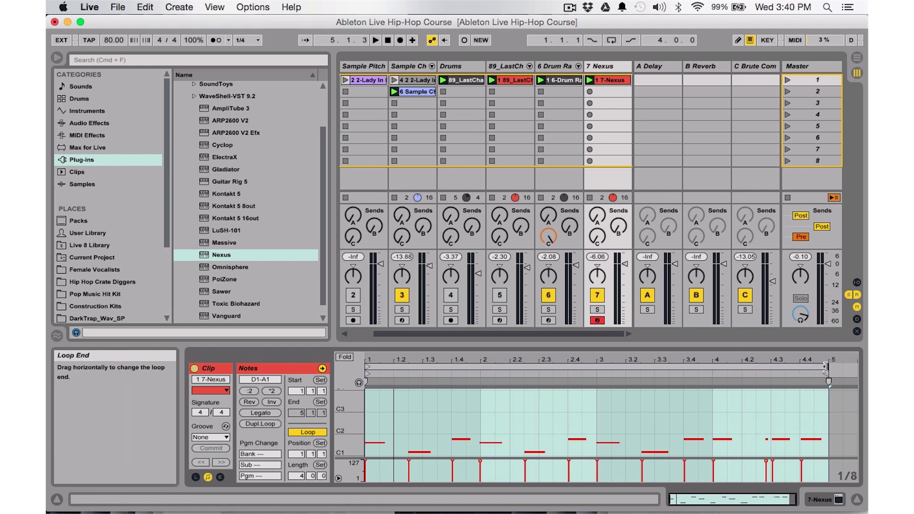
left_click_drag(826, 367, 714, 353)
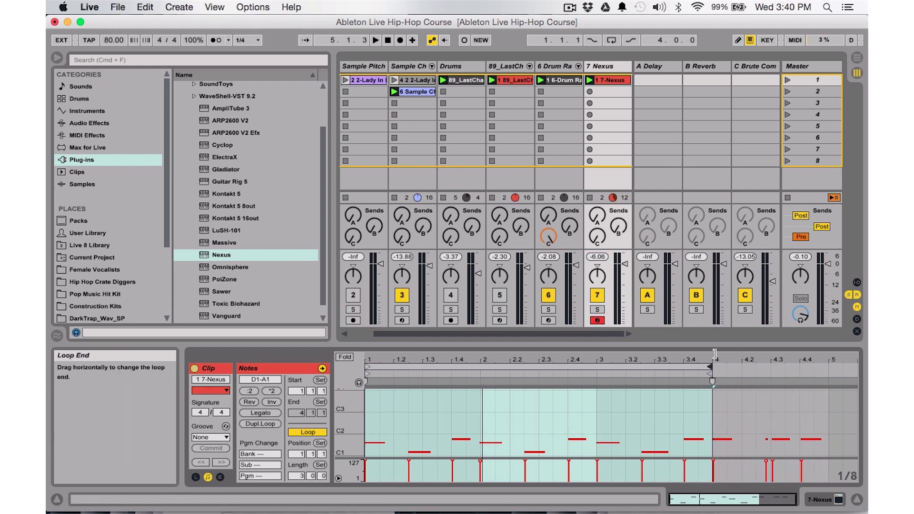
mouse_move(715, 354)
left_mouse_down()
mouse_move(783, 355)
mouse_move(728, 357)
mouse_move(720, 373)
mouse_move(825, 381)
mouse_move(829, 390)
left_mouse_up()
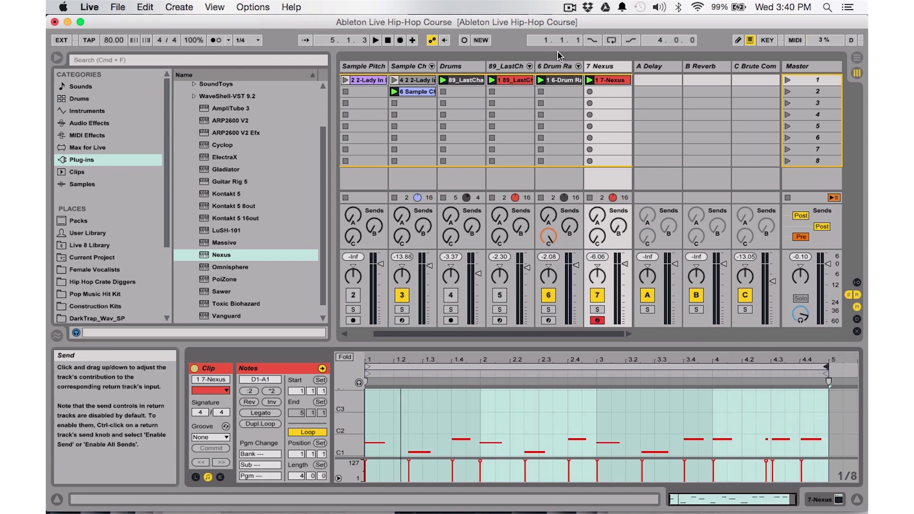
right_click(609, 81)
- Color the clip purple, enlarge the note editor, and fold it to the D1, G1 and A1 rows
left_click(725, 259)
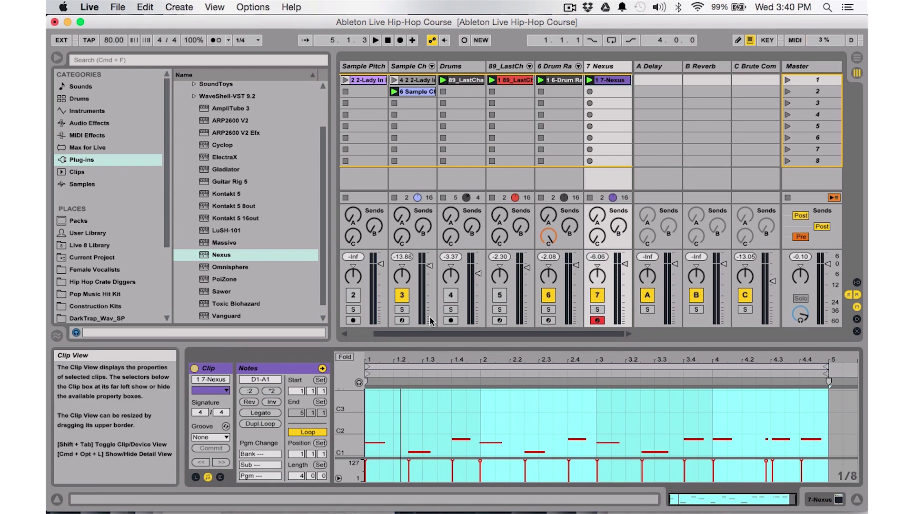
left_click(345, 357)
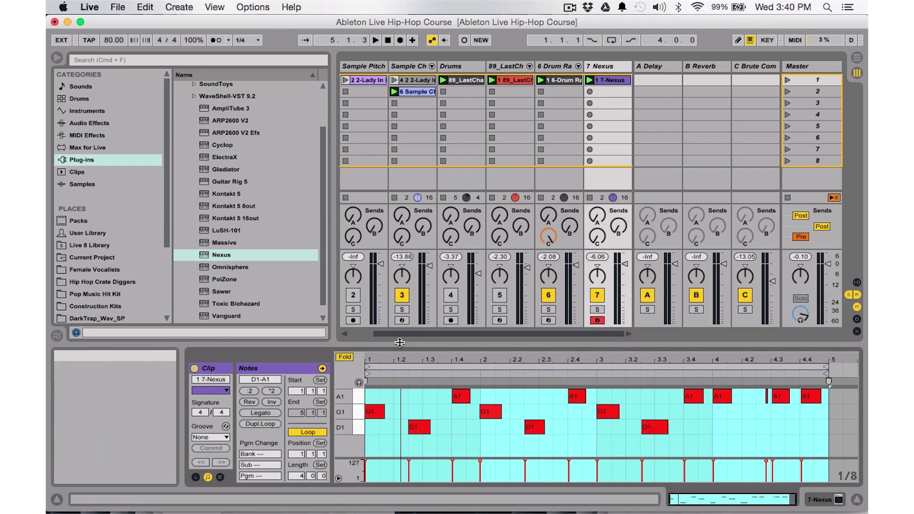
left_click(348, 357)
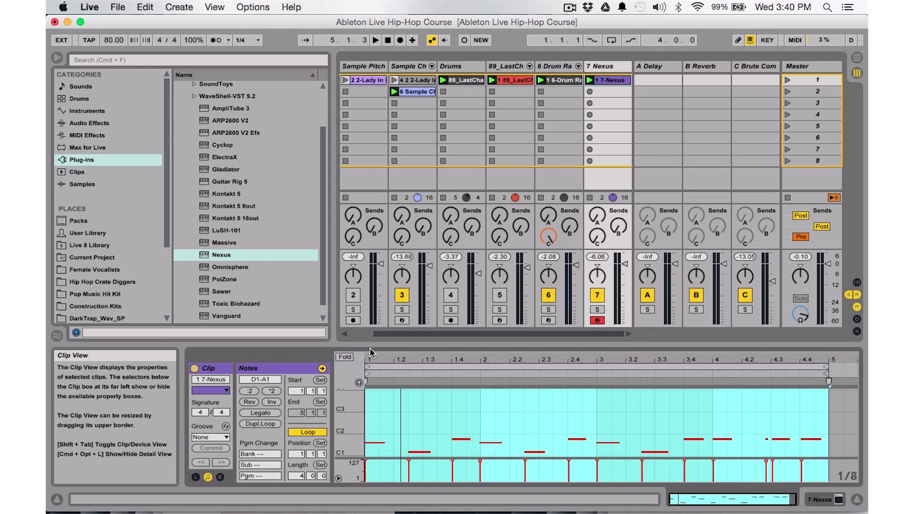
left_click_drag(370, 345, 370, 289)
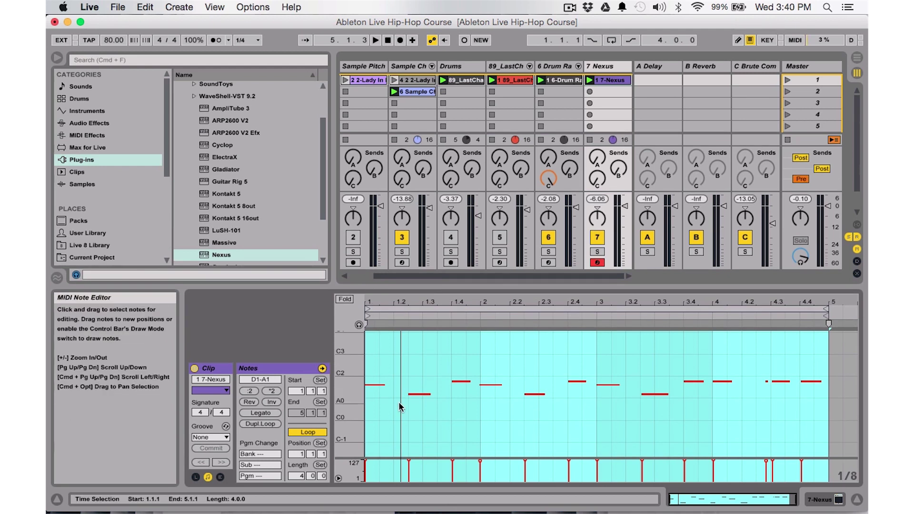
left_click(345, 300)
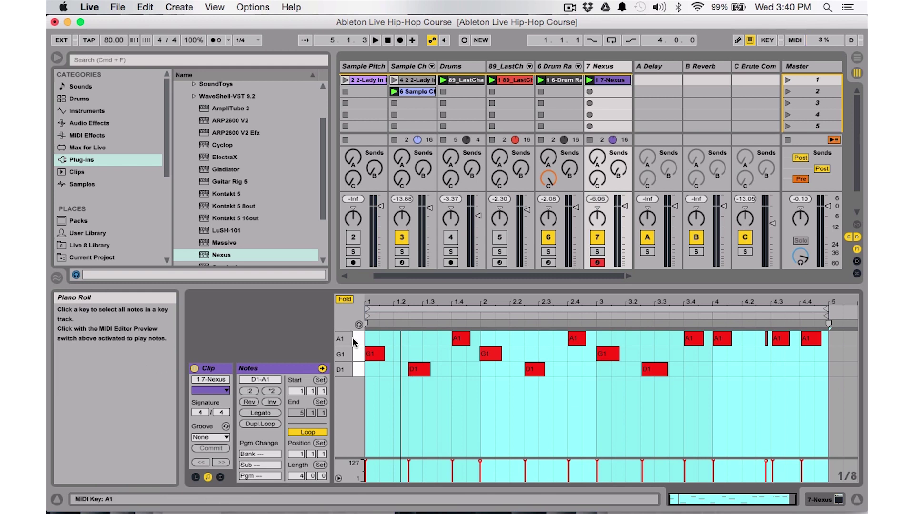
left_click(387, 353)
- Shorten the first G1 note and quantize every note in the clip
left_click_drag(388, 354, 383, 354)
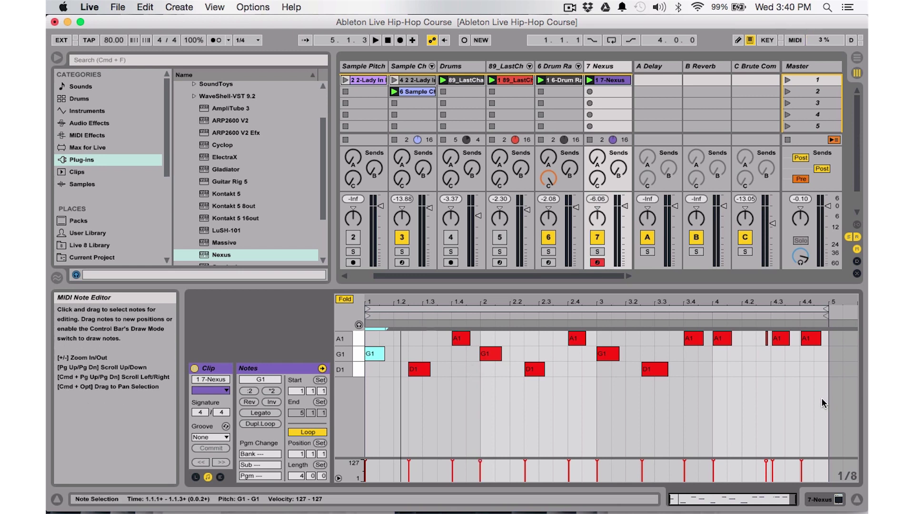
key("super+a")
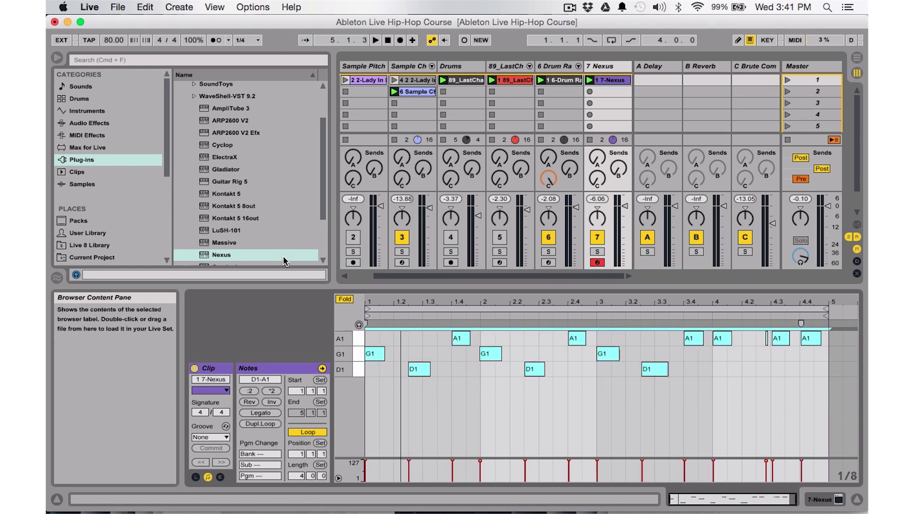
key("super+u")
key("super+u")
key("super+u")
key("super+u")
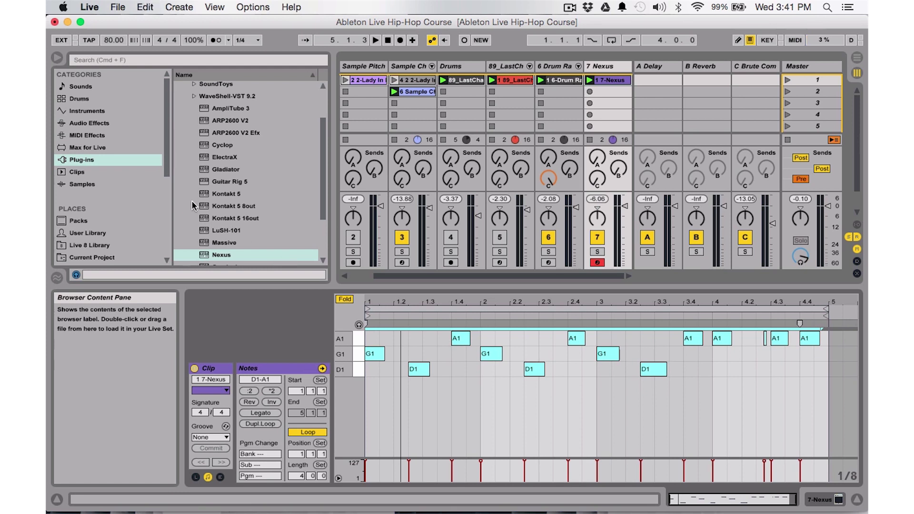
- Mute track 3 and play the bass line to audition it
left_click(403, 237)
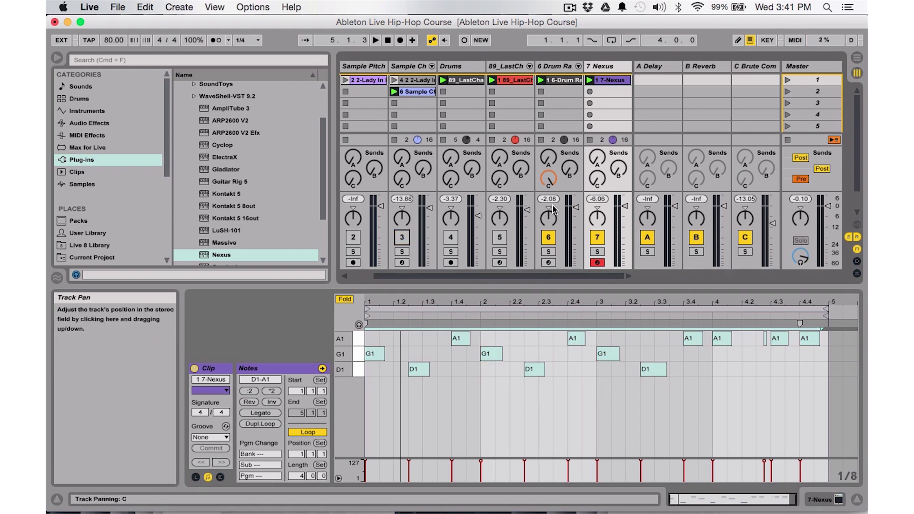
key("space")
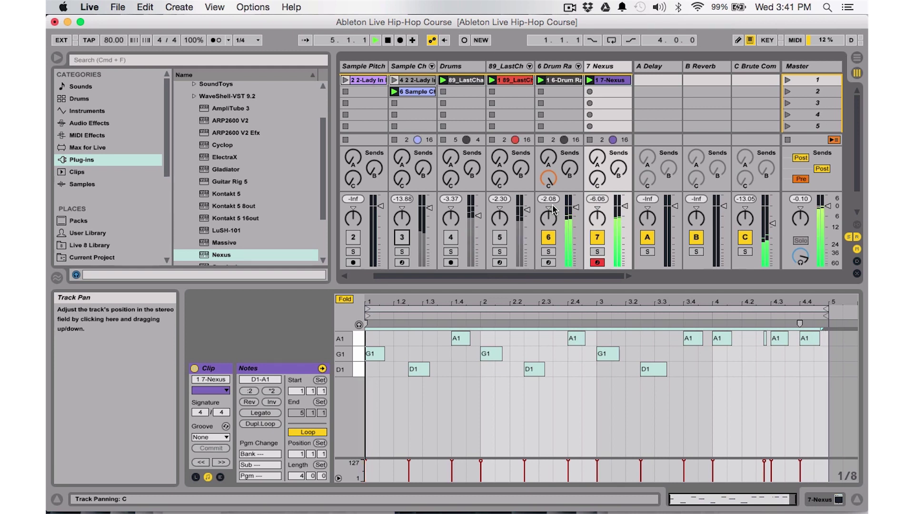
key("space")
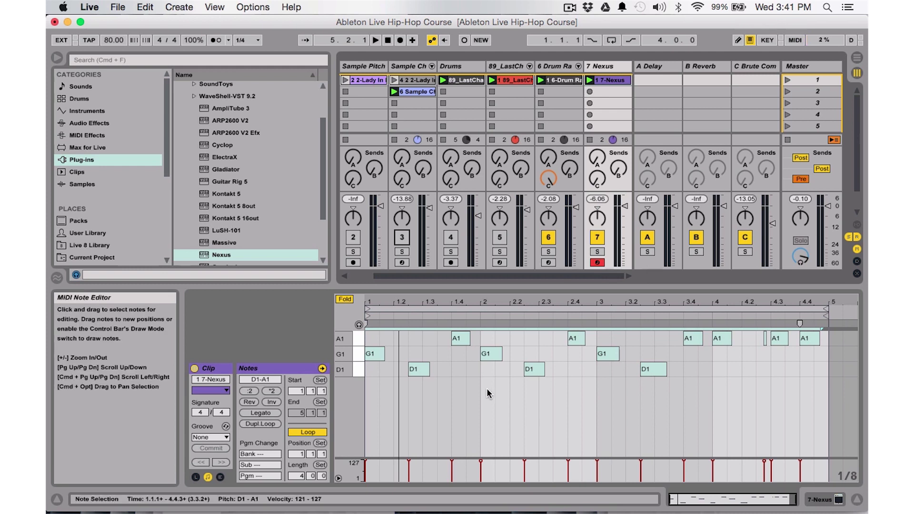
- Apply the SP1200 16 Swing-58 groove, audition the swung clip, and re-enable track 3
left_click(225, 437)
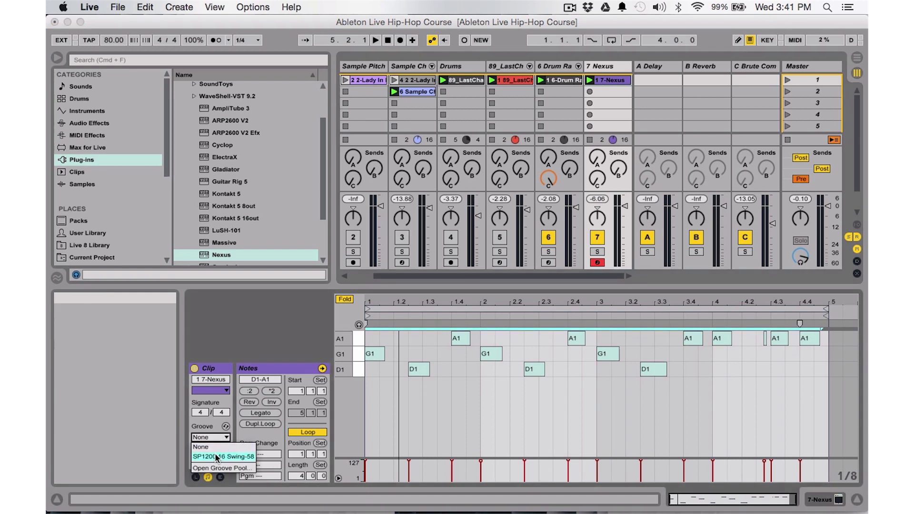
left_click(215, 455)
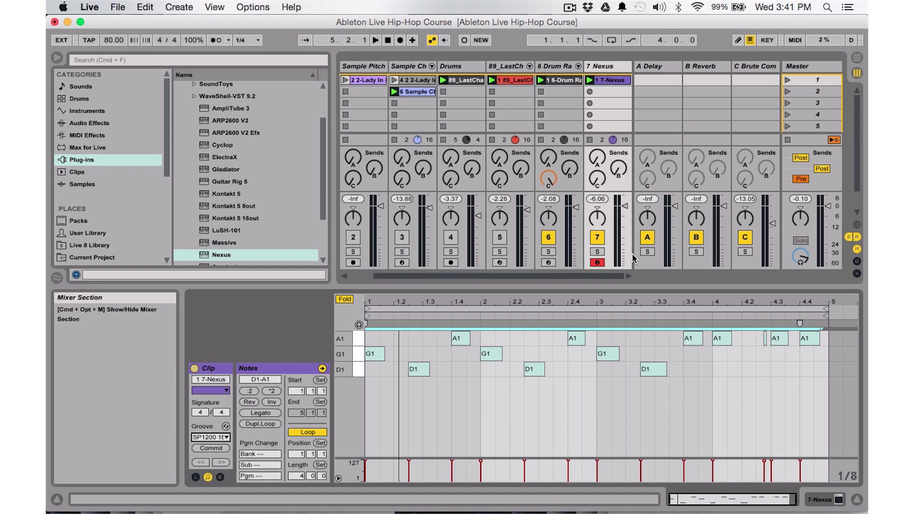
key("space")
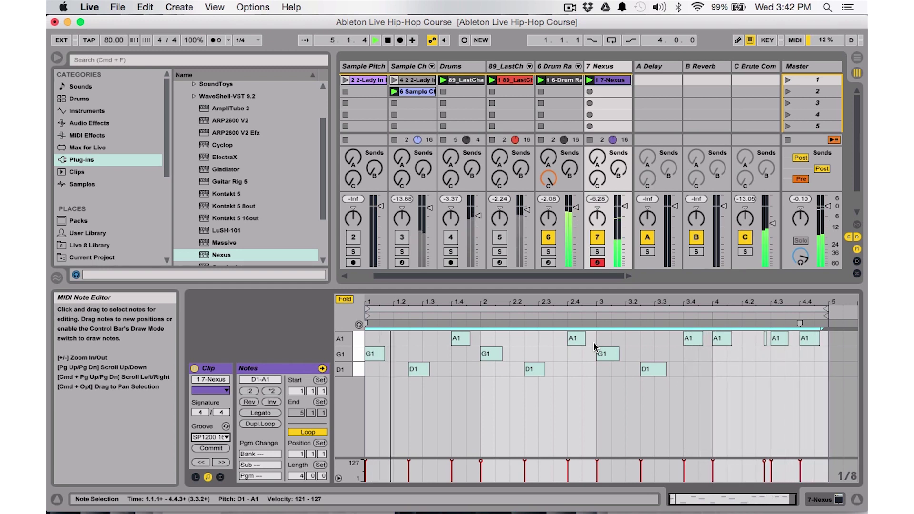
key("space")
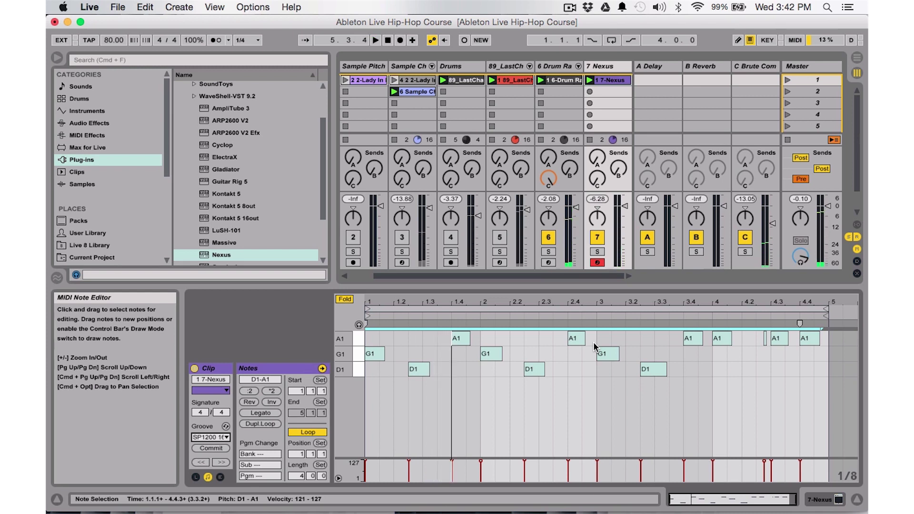
left_click(405, 236)
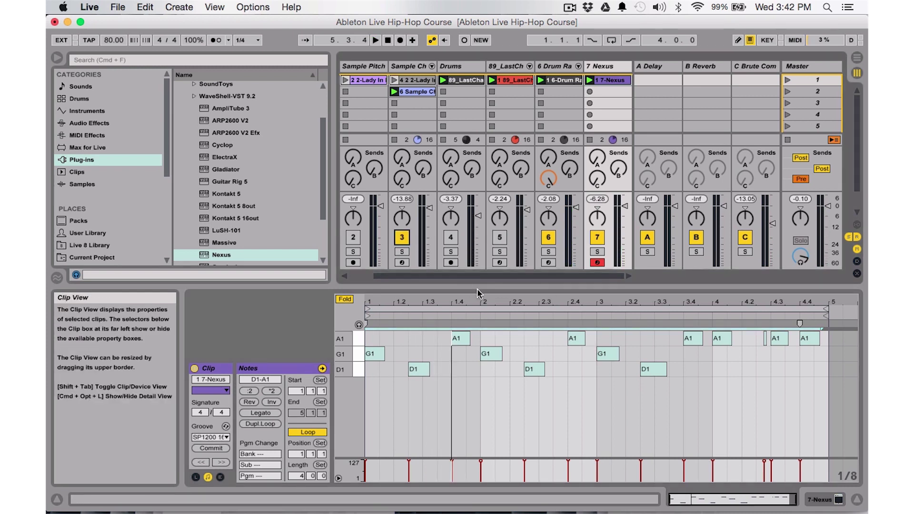
- Play the set with all tracks on and drag the divider down to show eight scenes
key("space")
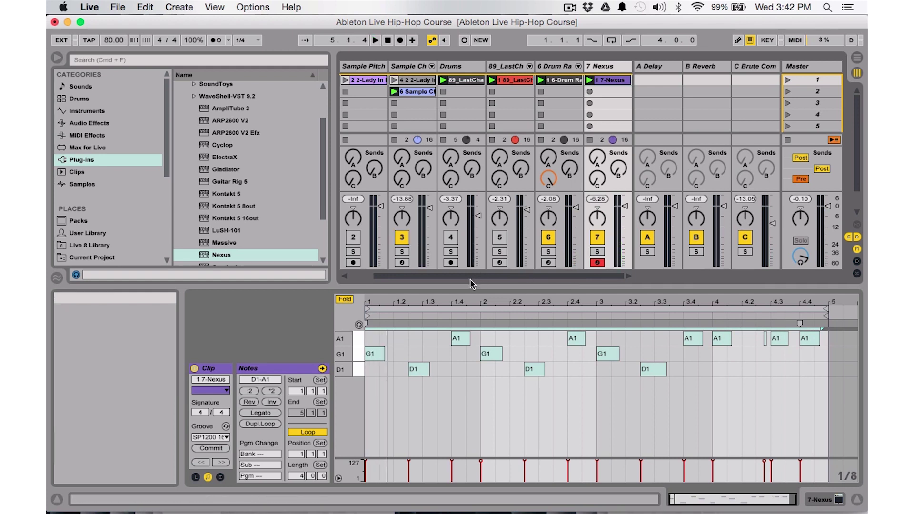
left_click_drag(454, 285, 454, 370)
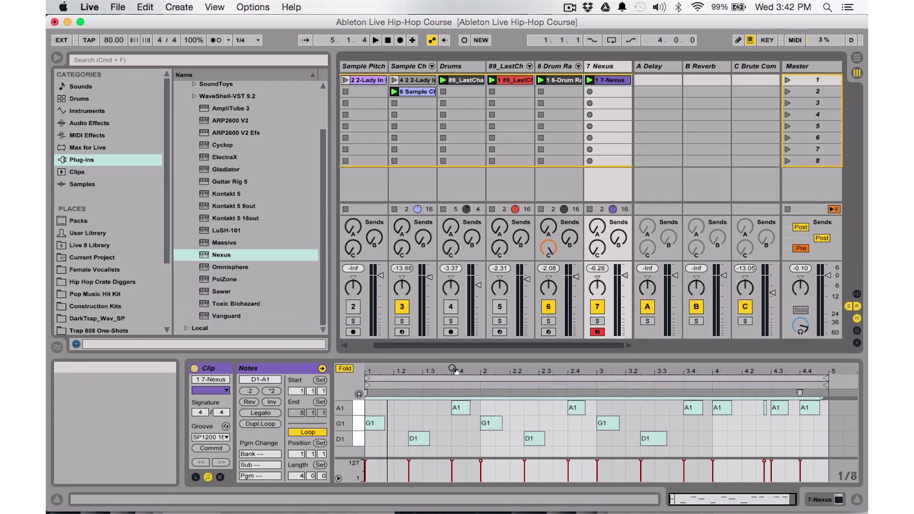